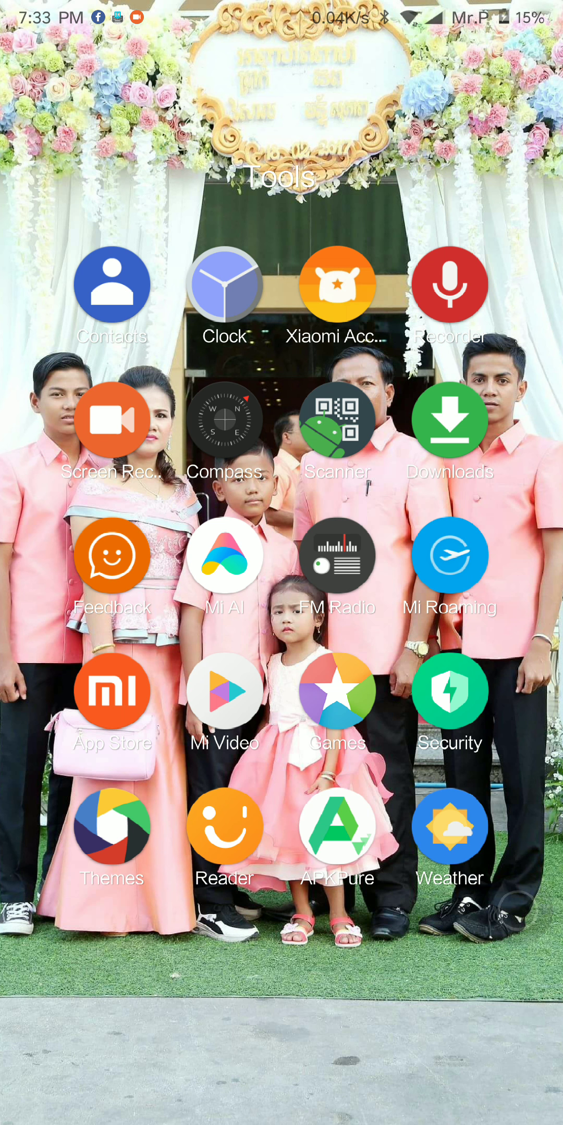
Step: Close the Tools folder to show the home screen with Tools, Money, Learning and Explore folders
{"action": "left_click", "coordinate": [285, 1010]}
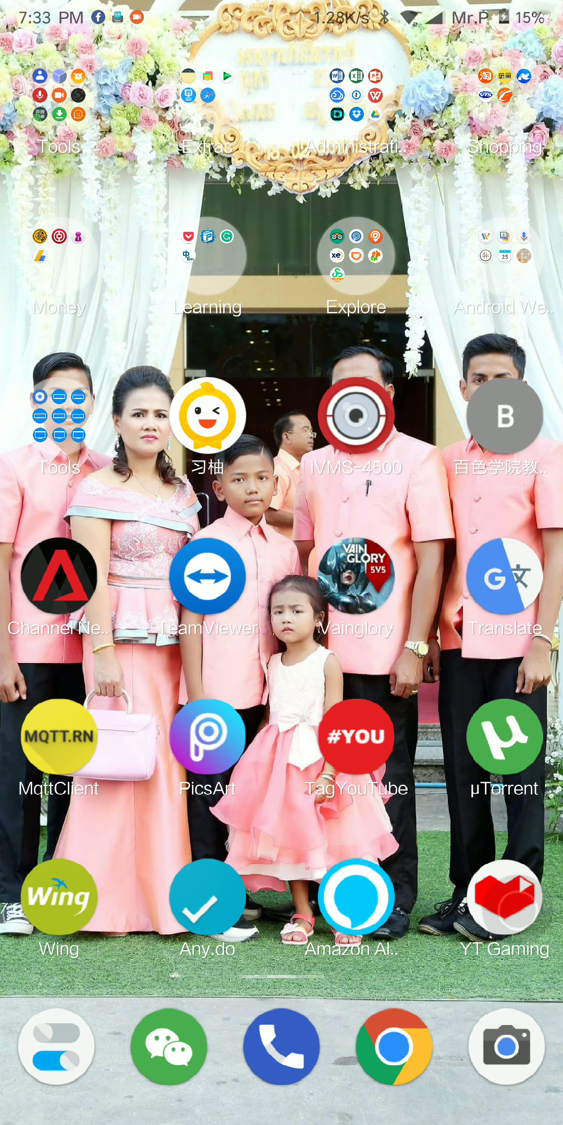
Step: Launch Messenger, open the Me profile list and scroll down to Photos & Media
{"action": "left_click", "coordinate": [517, 910]}
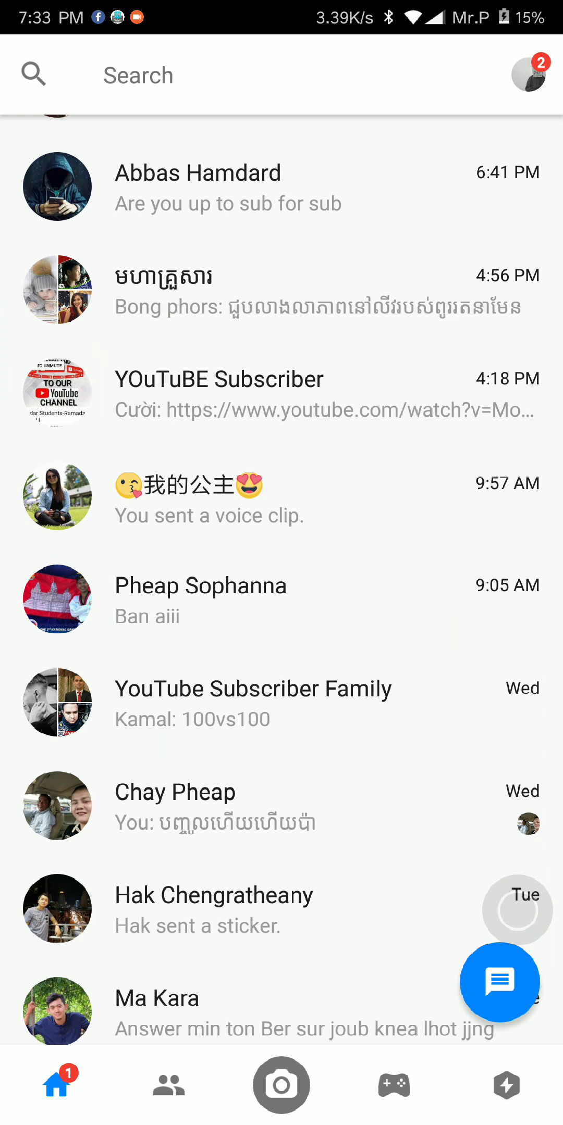
{"action": "left_click", "coordinate": [528, 75]}
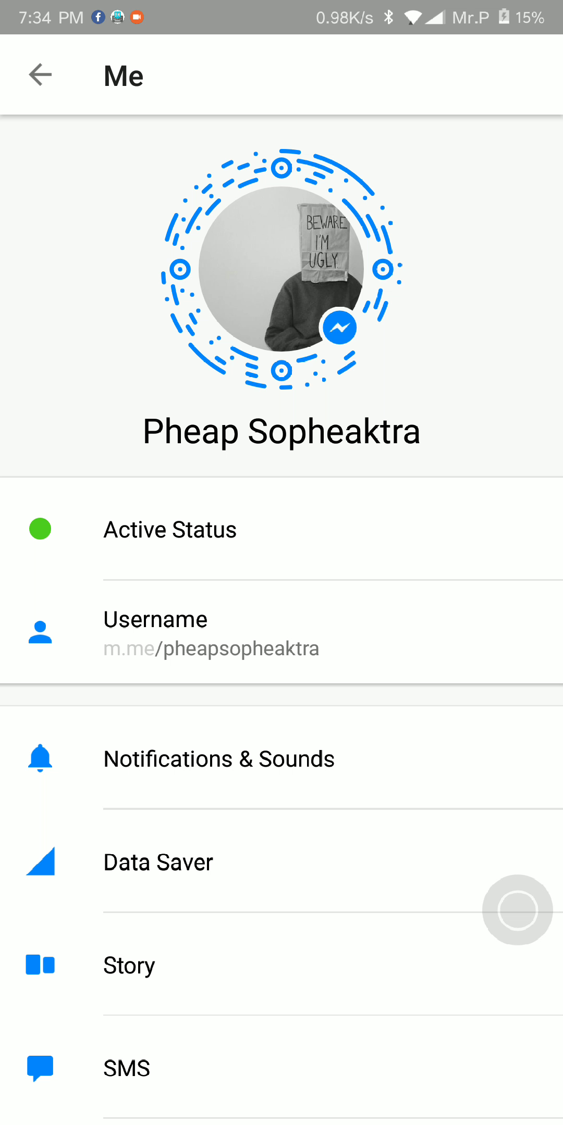
{"action": "mouse_move", "coordinate": [79, 729]}
{"action": "left_mouse_down"}
{"action": "mouse_move", "coordinate": [75, 505]}
{"action": "mouse_move", "coordinate": [55, 395]}
{"action": "mouse_move", "coordinate": [58, 322]}
{"action": "left_mouse_up"}
{"action": "left_click_drag", "start_coordinate": [65, 607], "coordinate": [60, 290]}
Step: Open Messenger's Photos & Media settings and switch Save on Capture on, leaving Save Photos off
{"action": "left_click", "coordinate": [156, 530]}
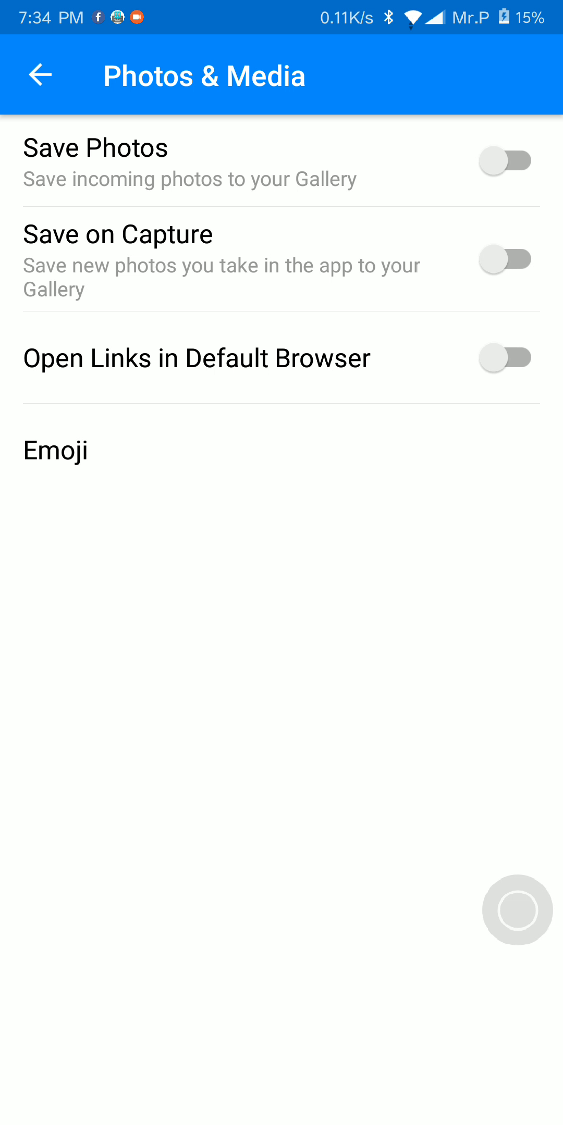
{"action": "left_click", "coordinate": [504, 259]}
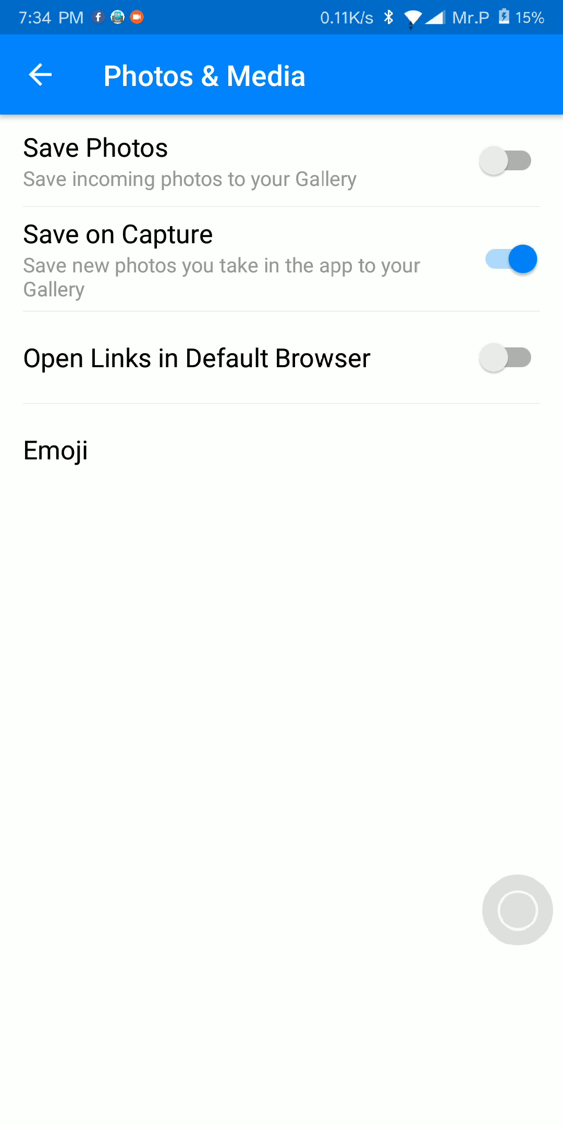
{"action": "left_click", "coordinate": [504, 259]}
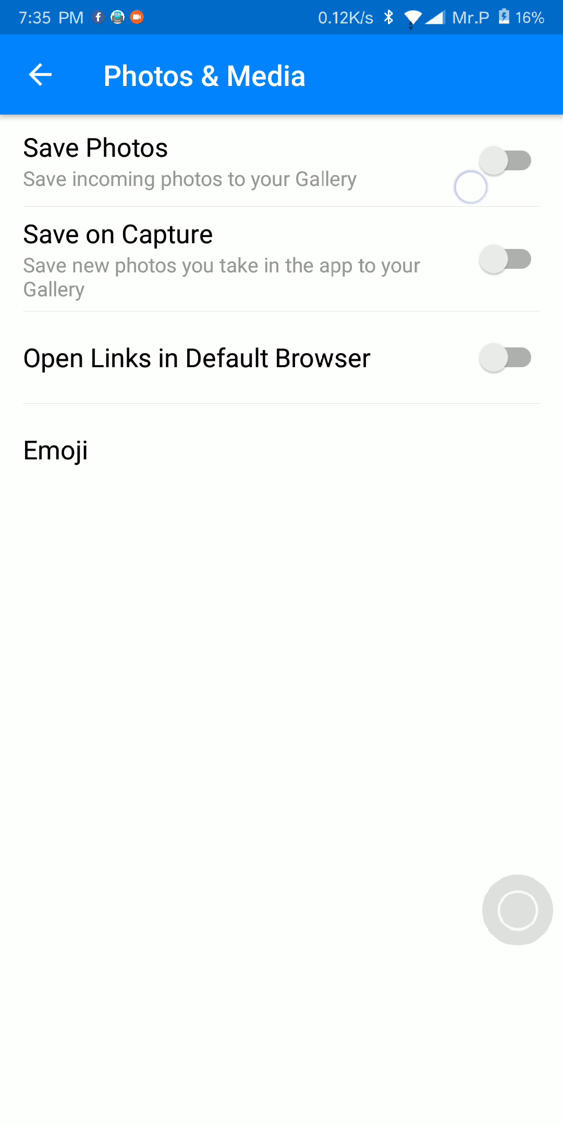
{"action": "left_click", "coordinate": [505, 161]}
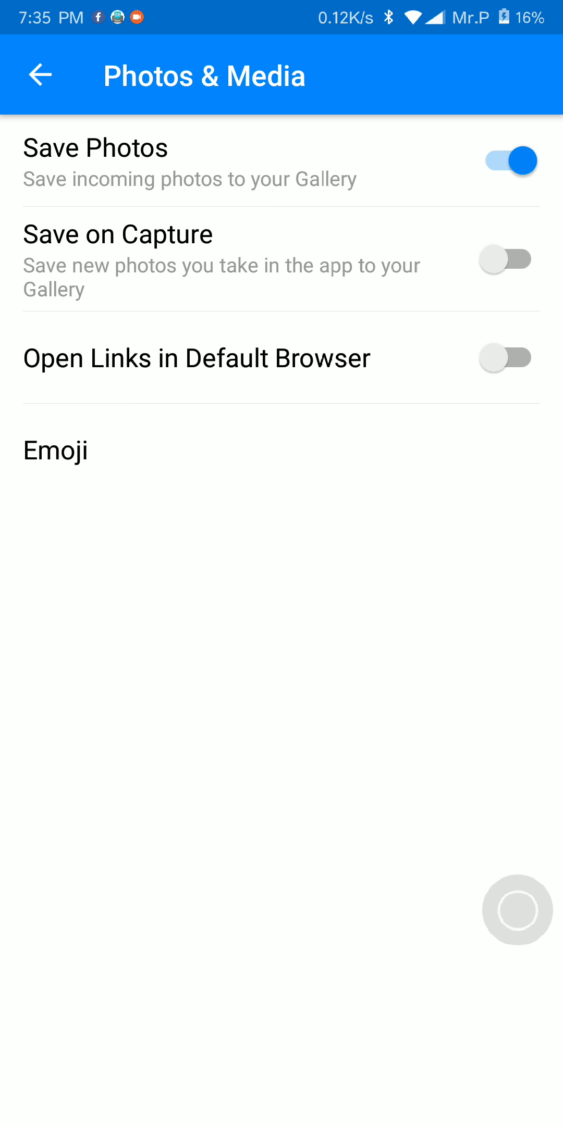
{"action": "left_click", "coordinate": [508, 161]}
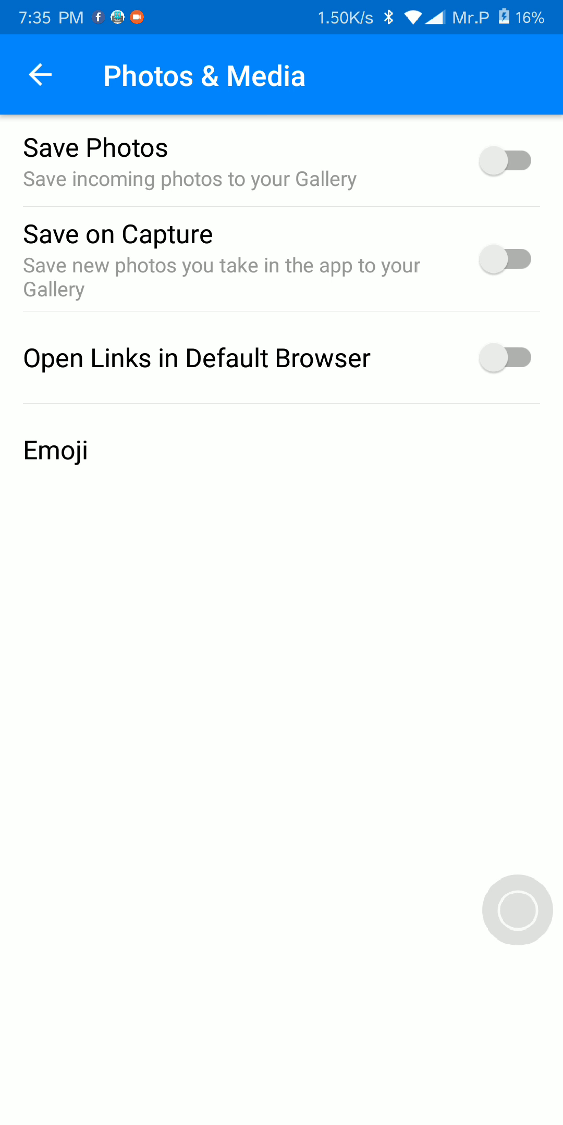
Step: Leave Messenger for the home screen, launch WeChat from the dock and go to the Me tab
{"action": "left_click", "coordinate": [334, 1097]}
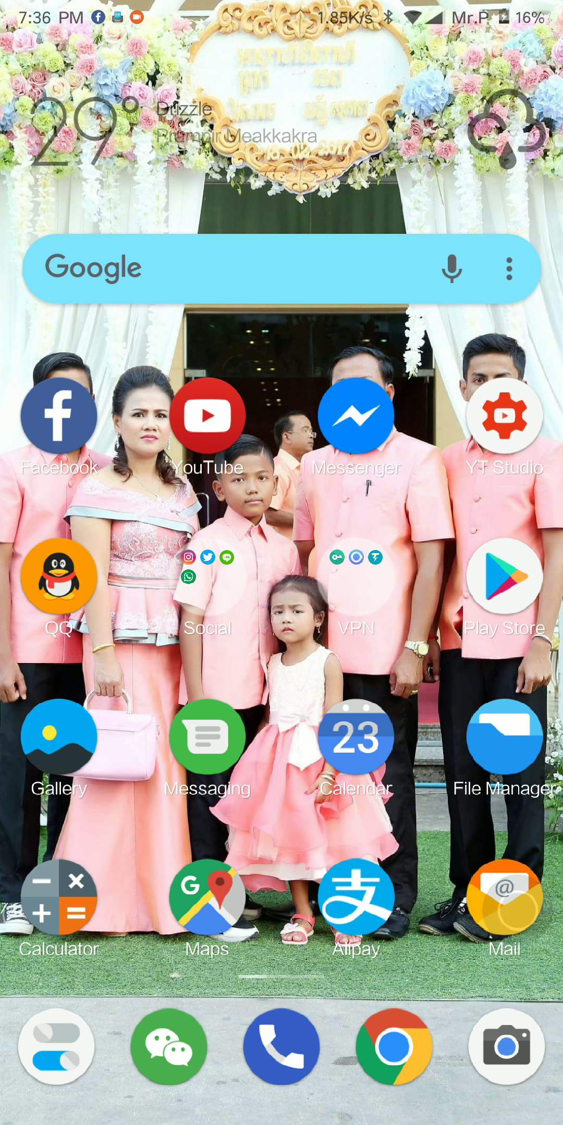
{"action": "left_click", "coordinate": [207, 578]}
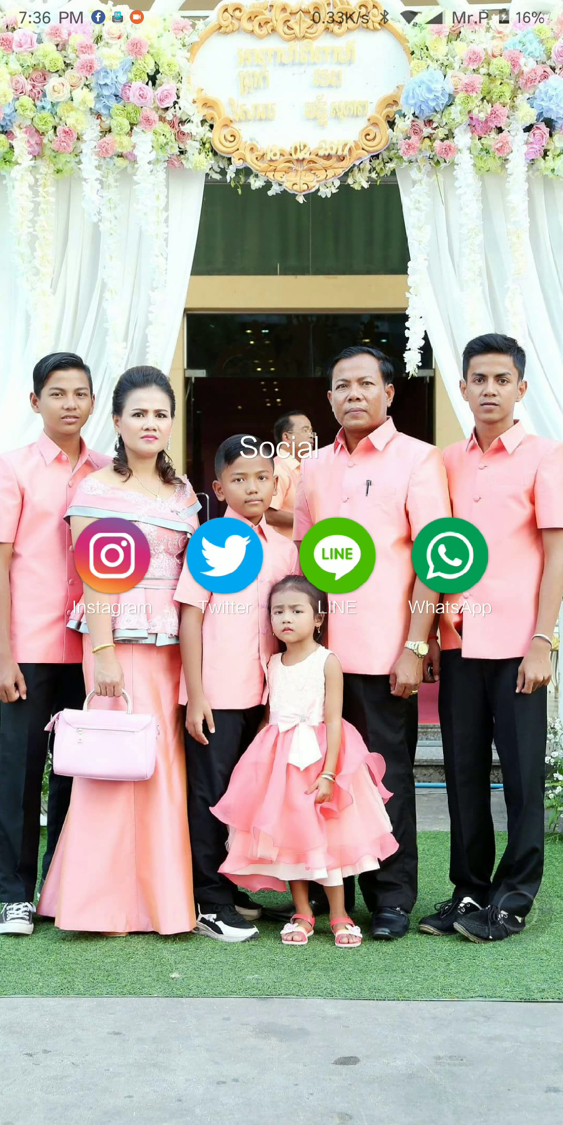
{"action": "left_click", "coordinate": [324, 967]}
{"action": "left_click", "coordinate": [189, 1027]}
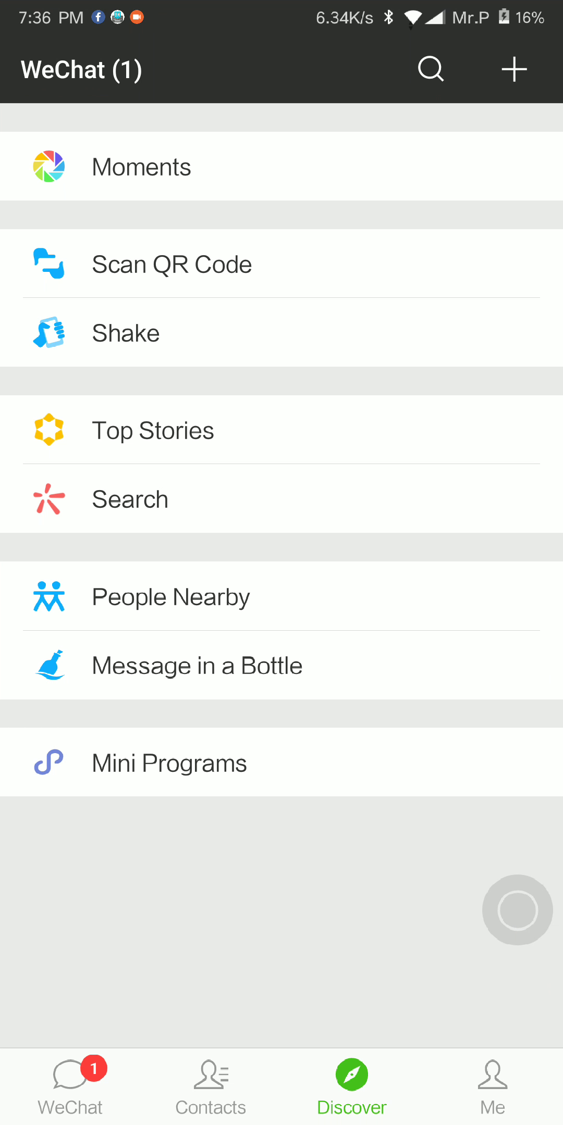
{"action": "left_click", "coordinate": [492, 1088]}
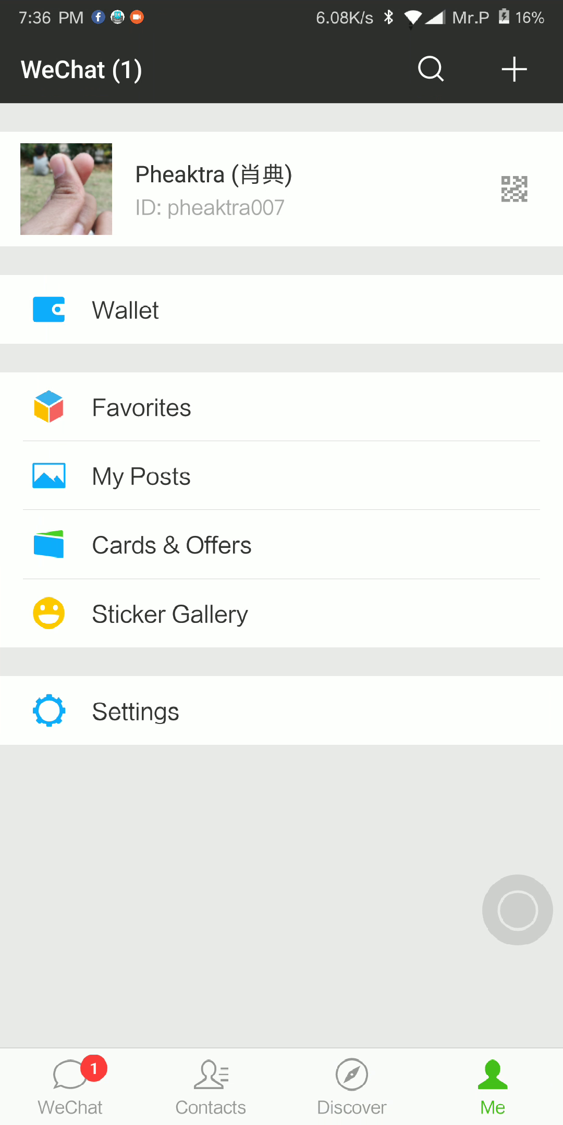
Step: Open WeChat Settings from the Me tab and look through the Chat settings
{"action": "left_click", "coordinate": [352, 1086]}
{"action": "left_click", "coordinate": [493, 1086]}
{"action": "left_click", "coordinate": [136, 712]}
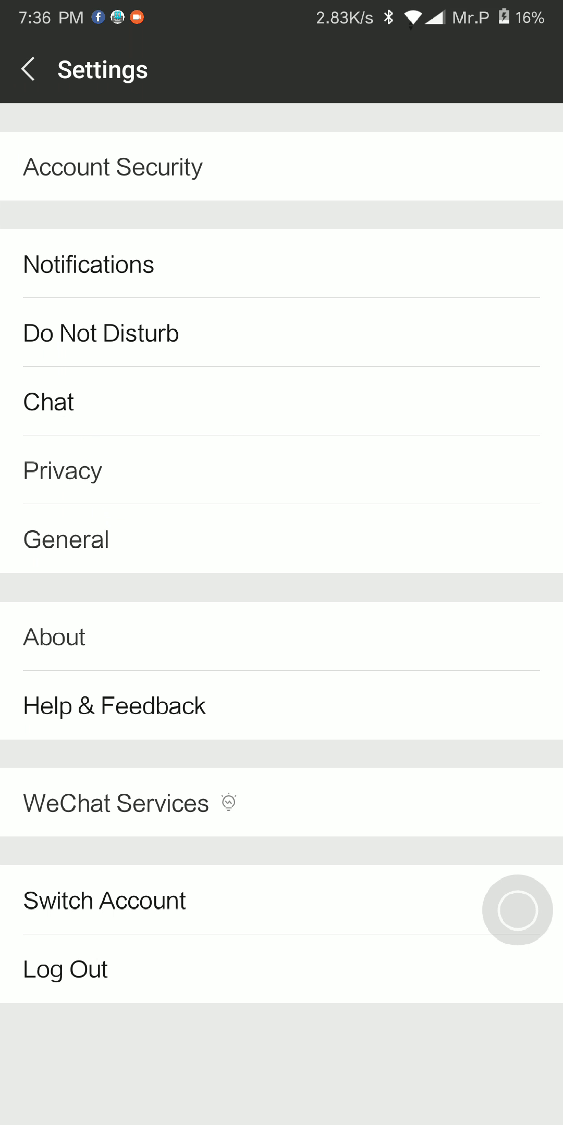
{"action": "left_click", "coordinate": [104, 402]}
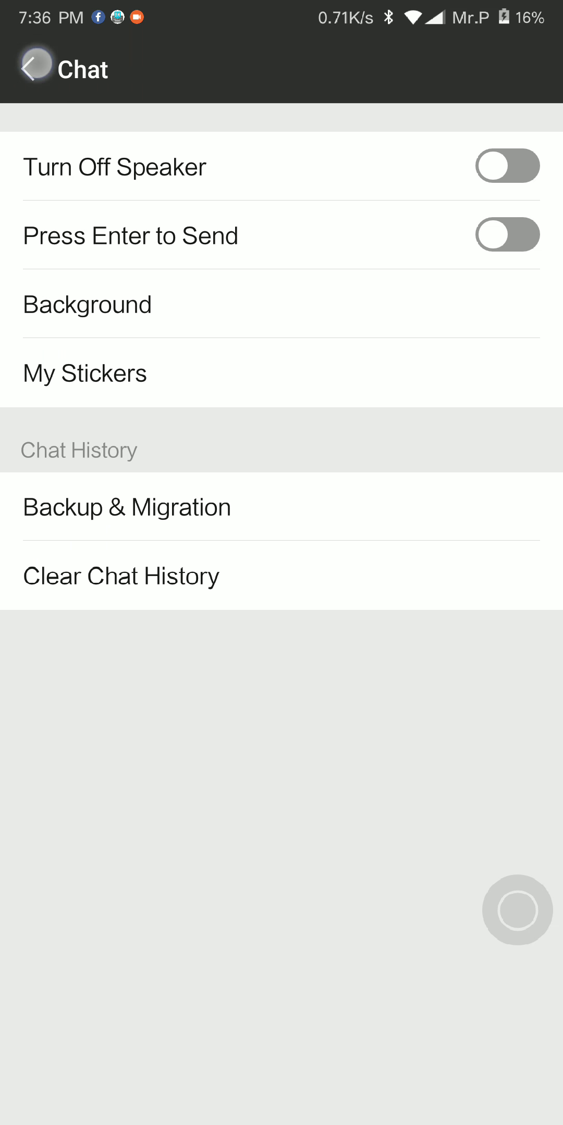
{"action": "left_click", "coordinate": [36, 64]}
Step: View the General settings, back out to the Me tab, then reopen Settings and General
{"action": "left_click", "coordinate": [63, 539]}
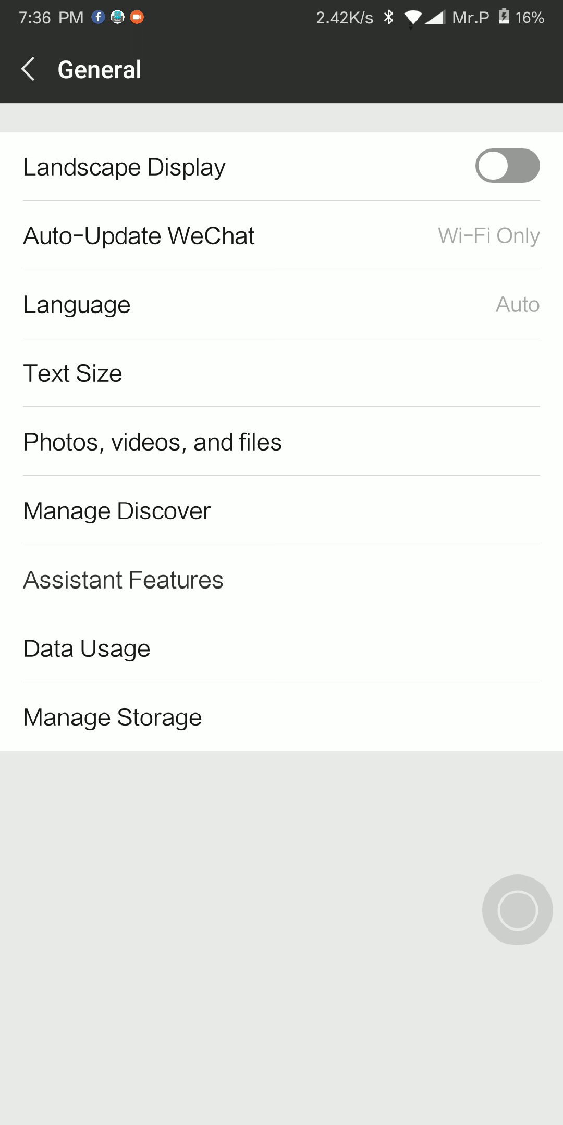
{"action": "left_click", "coordinate": [27, 69]}
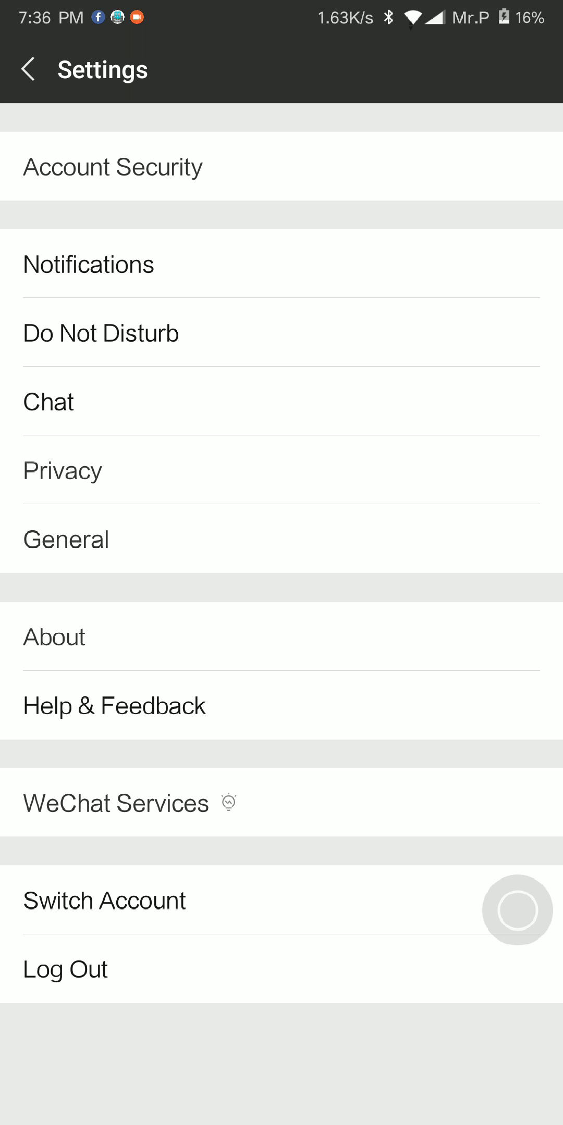
{"action": "left_click", "coordinate": [37, 62]}
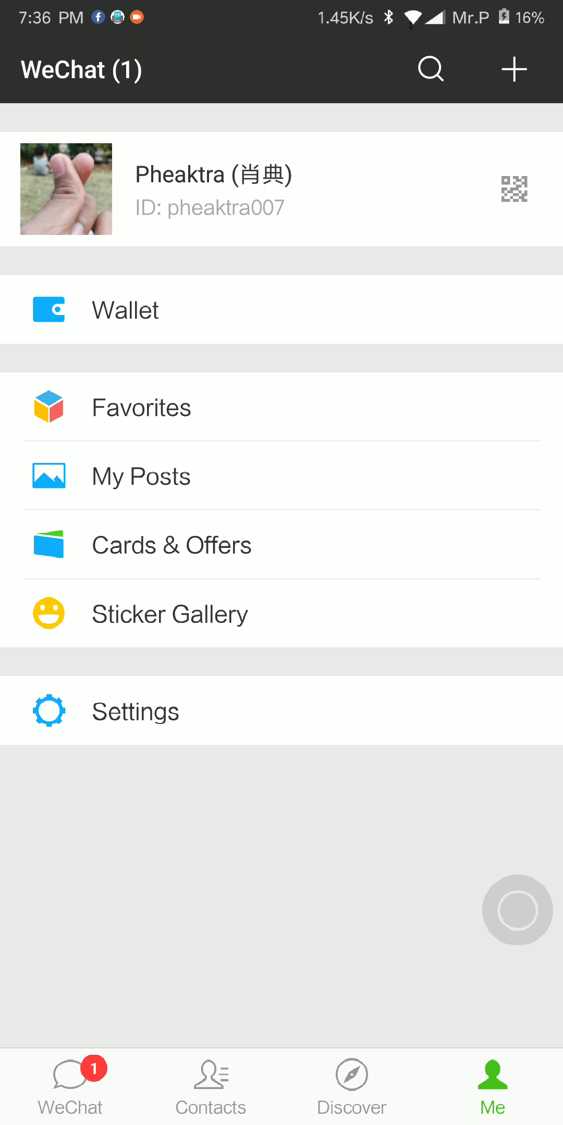
{"action": "left_click", "coordinate": [80, 719]}
{"action": "left_click", "coordinate": [101, 532]}
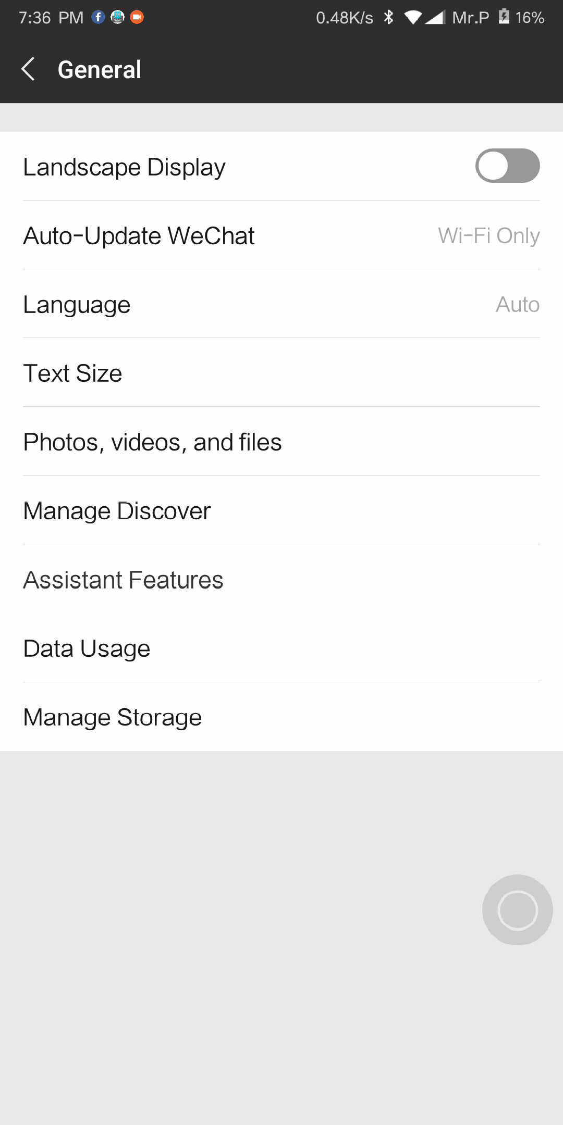
Step: Open Photos, videos, and files, leaving Automatic Download and Photos and Video auto-save off
{"action": "left_click", "coordinate": [117, 444]}
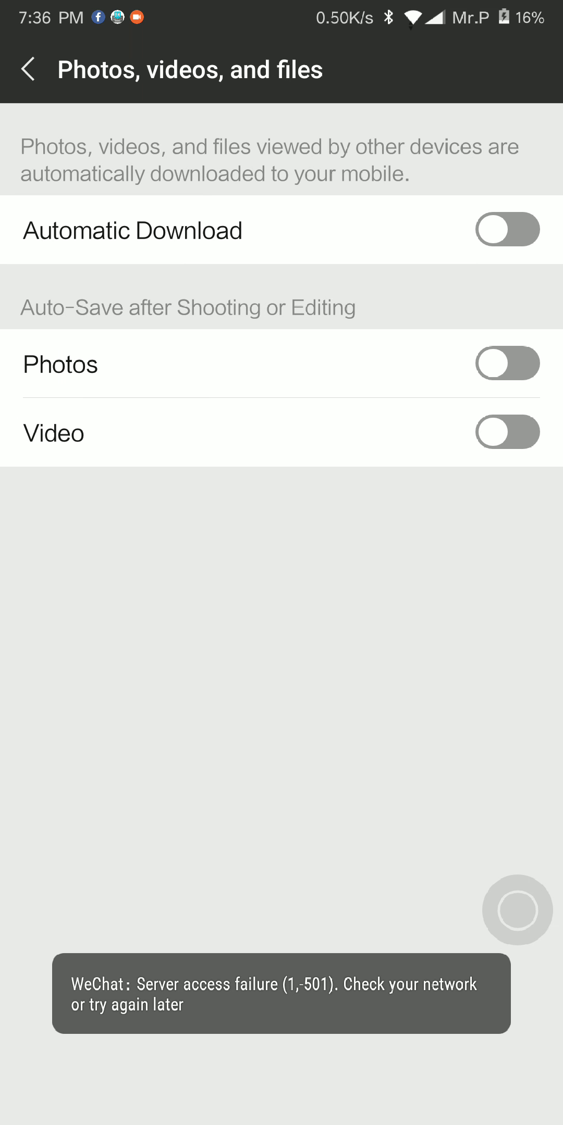